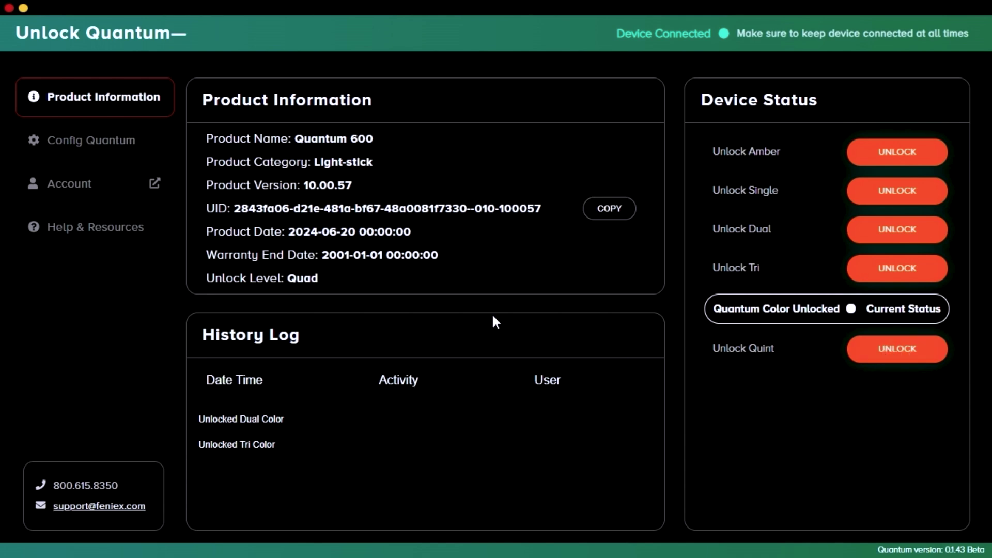
Step: In Config Quantum, assign Red/Blue/Amber/White to the two outermost modules and Red/Blue/Amber/Green to the four inner modules
left_click(87, 156)
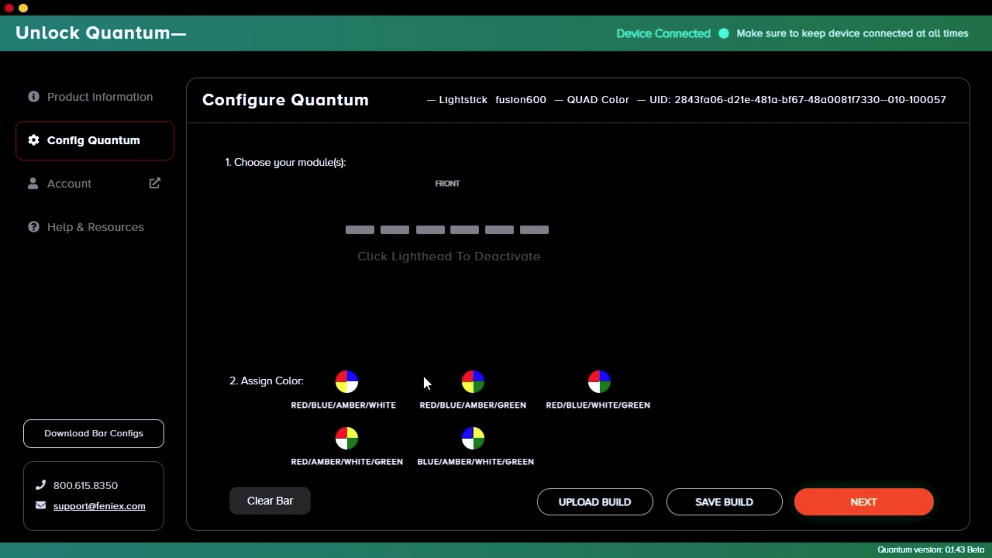
left_click(363, 230)
left_click(346, 381)
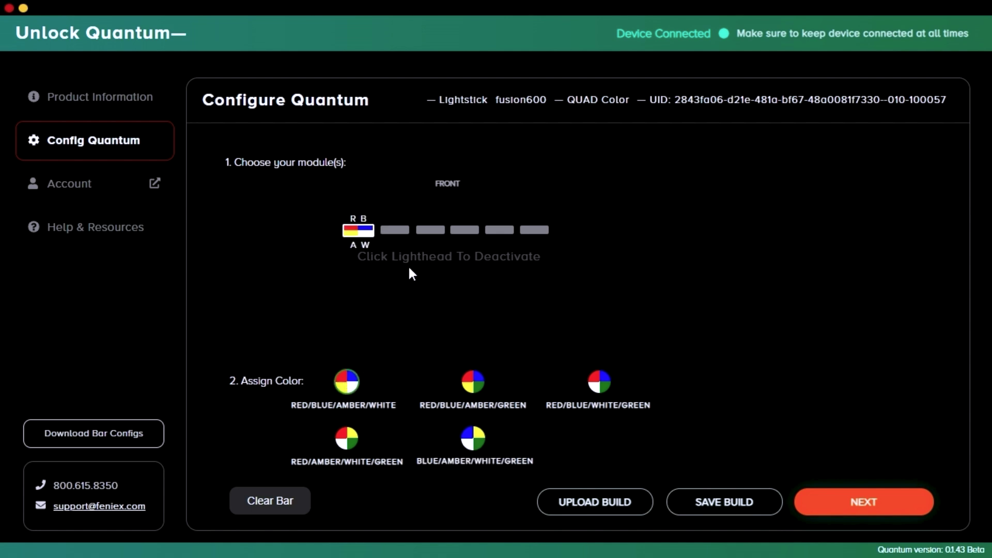
left_click(397, 231)
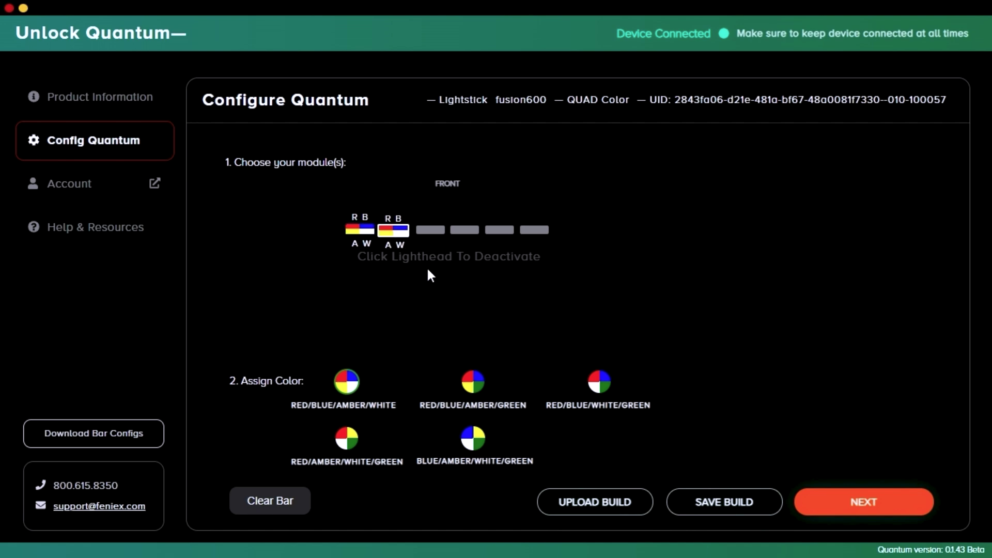
left_click(474, 381)
left_click(432, 230)
left_click(465, 231)
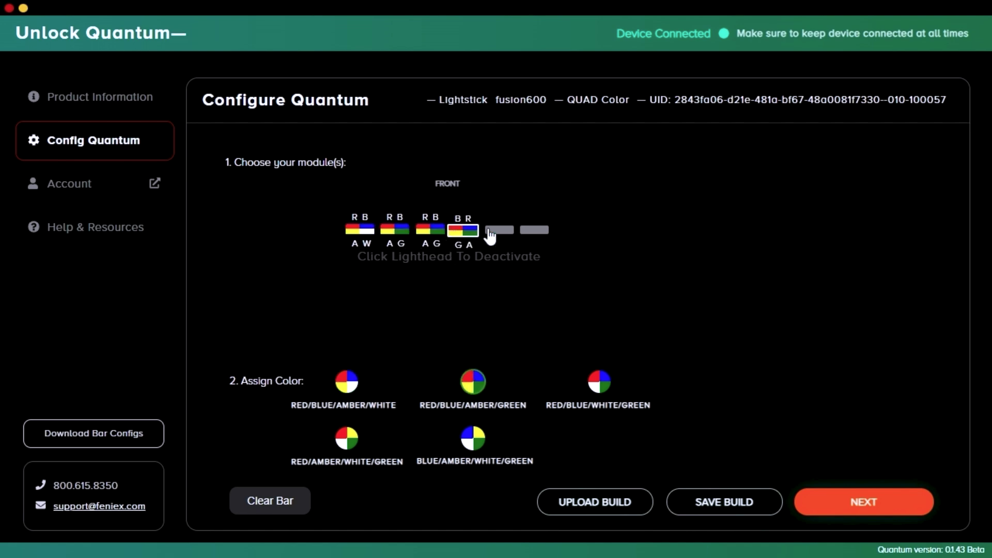
left_click(500, 230)
left_click(534, 230)
left_click(339, 385)
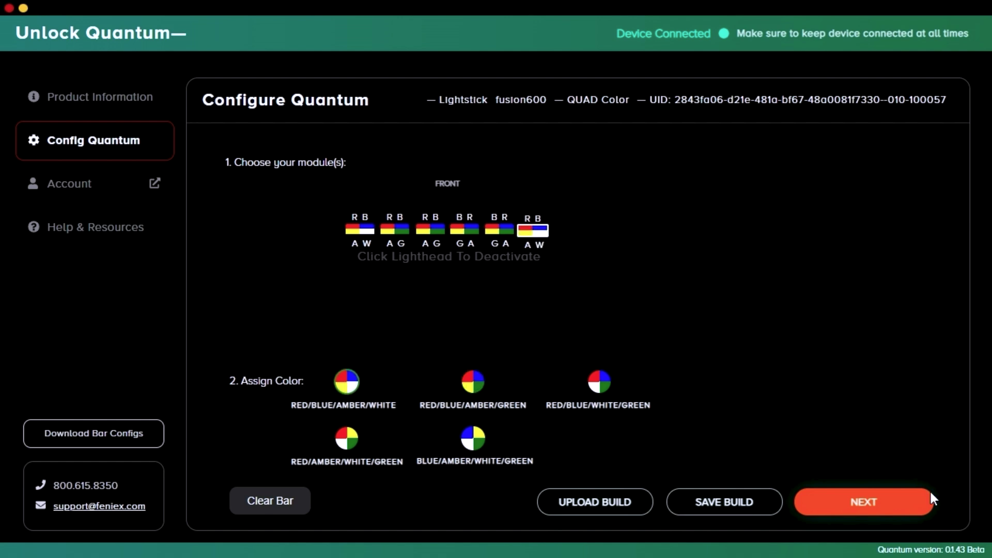
Step: Proceed to the input settings with the new color build, accepting the removal of the current configs
left_click(870, 506)
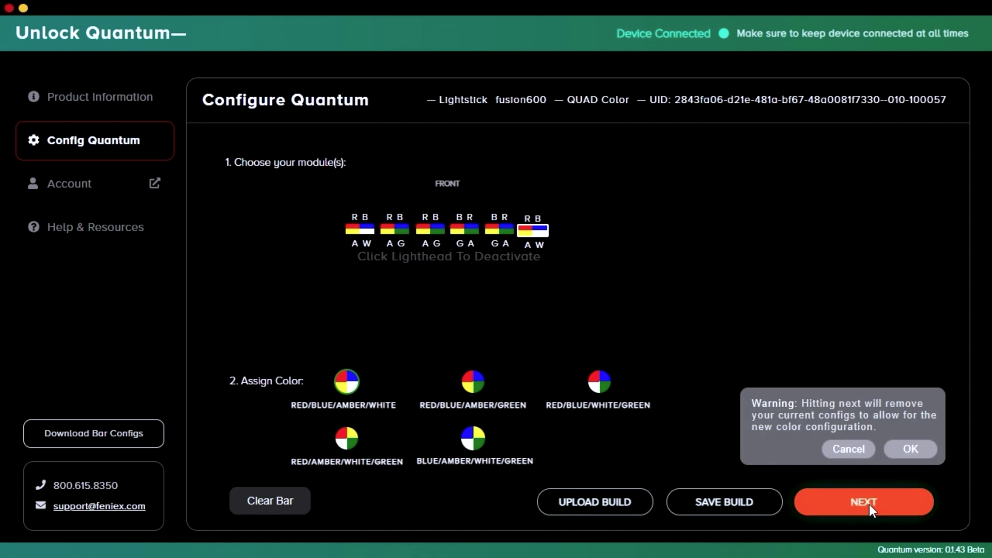
left_click(912, 450)
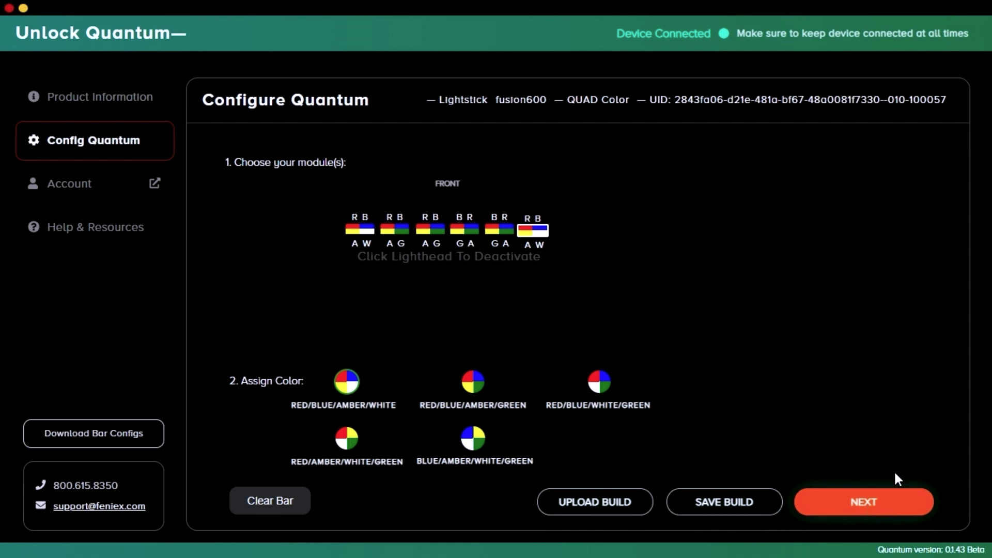
left_click(854, 507)
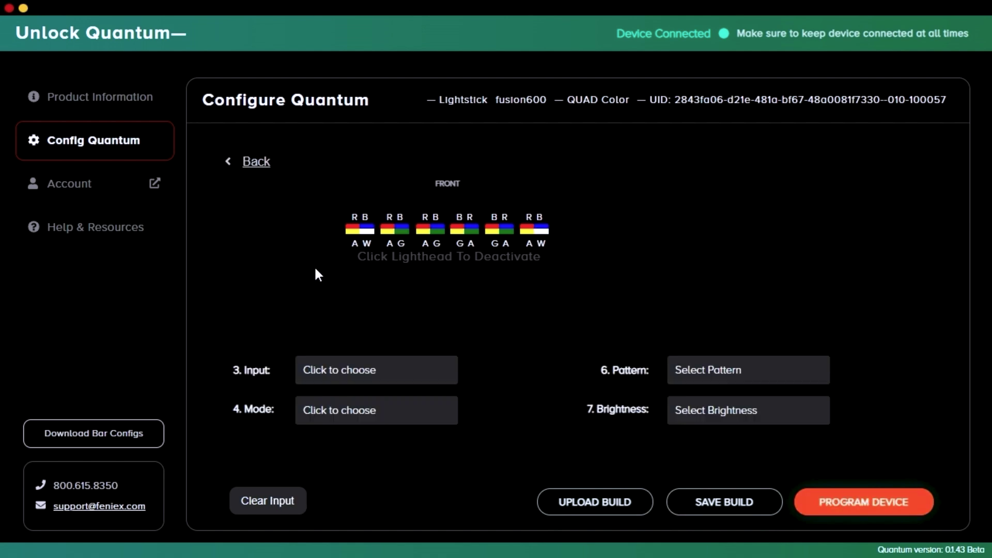
Step: Look through the available inputs and choose Input 1 for configuration
left_click(336, 380)
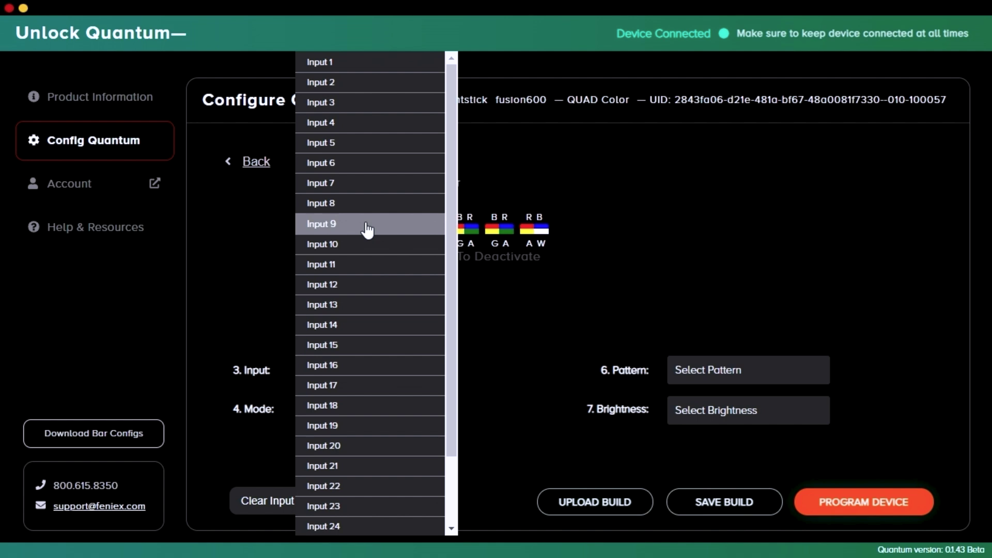
scroll(381, 383, "down", 2)
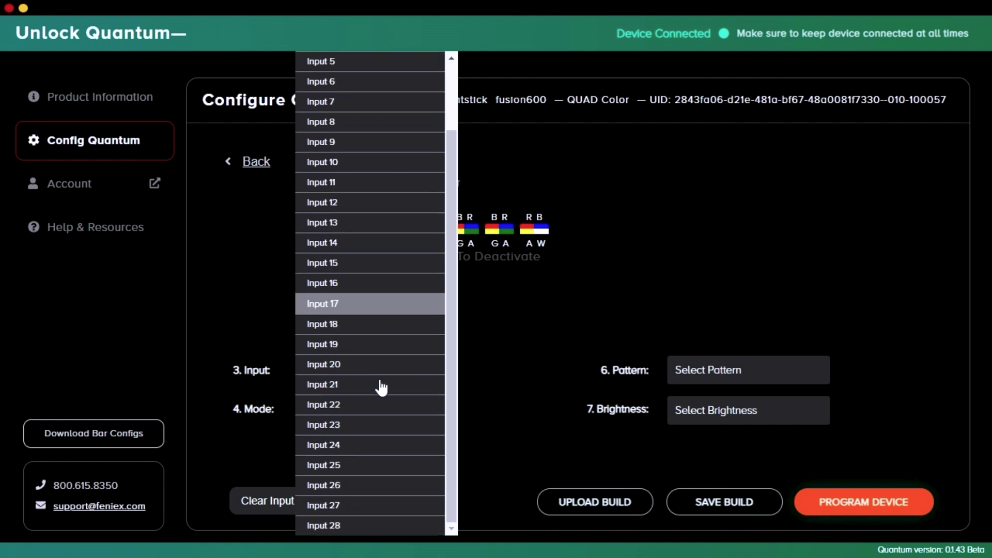
scroll(381, 383, "up", 2)
left_click(370, 68)
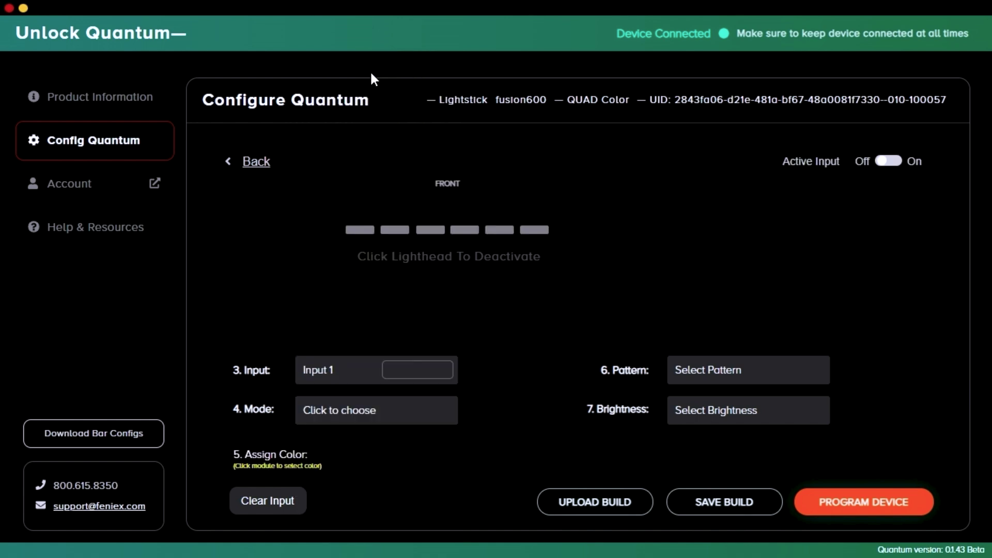
Step: Set Input 1's mode to Flashing and view the patterns offered for it
left_click(346, 409)
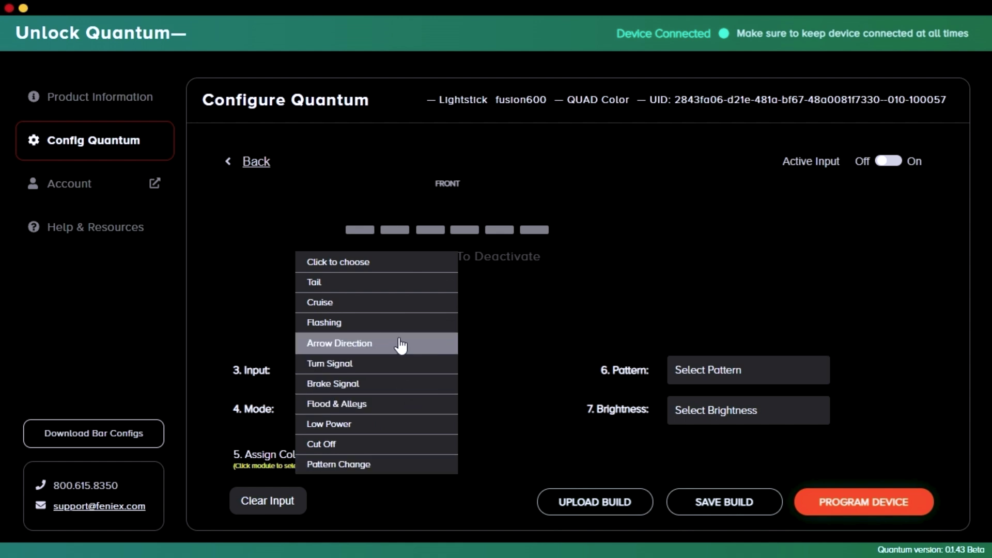
left_click(392, 324)
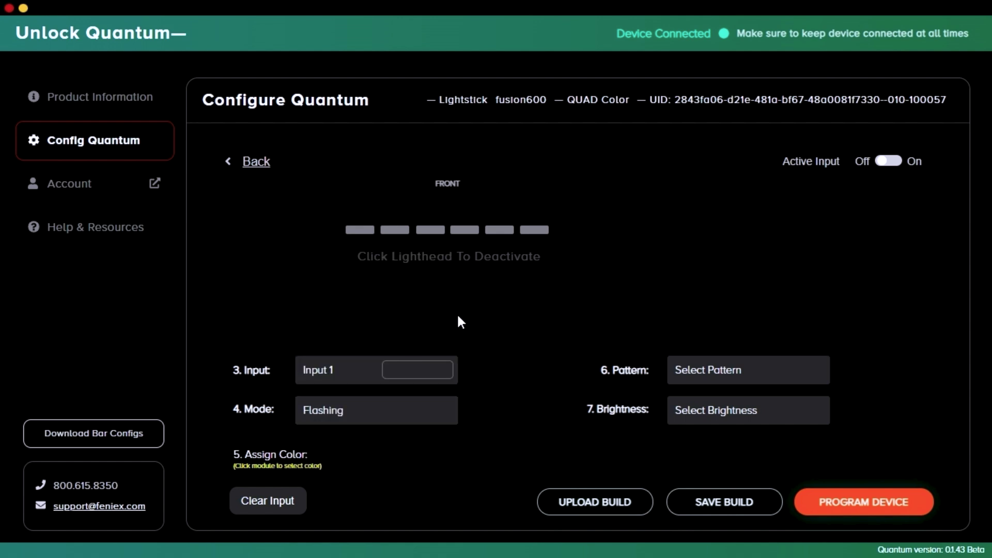
left_click(721, 374)
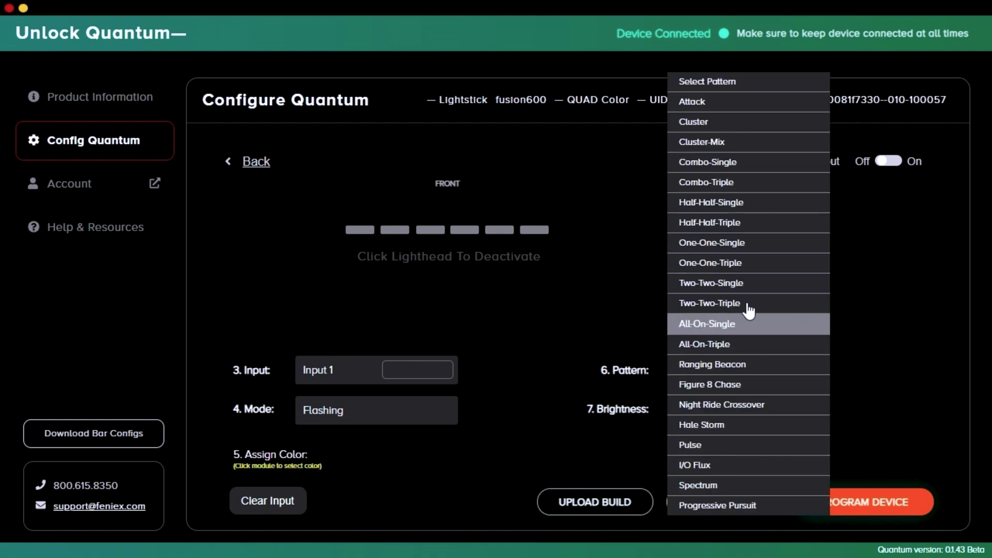
Step: Set Input 1's mode to Tail and its brightness to 10%
left_click(398, 411)
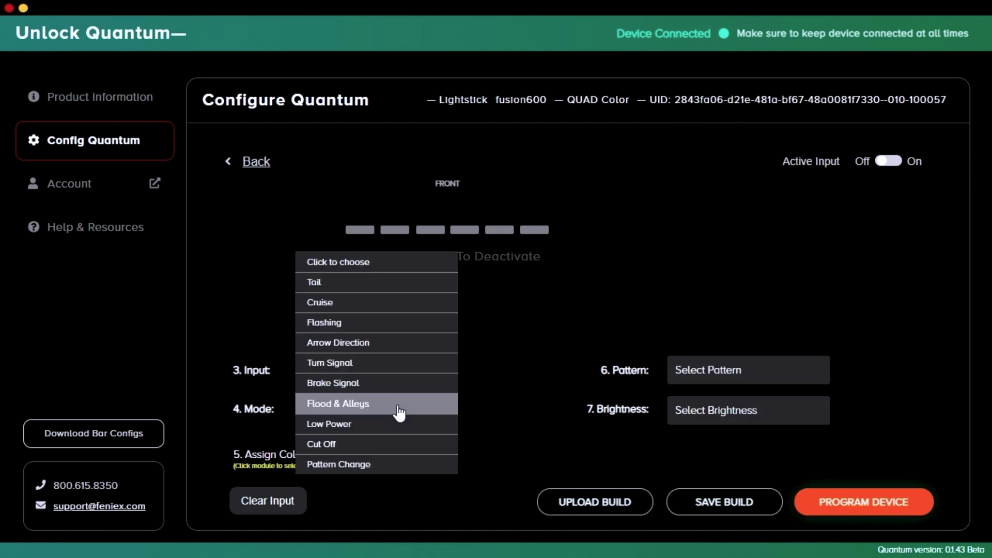
left_click(397, 285)
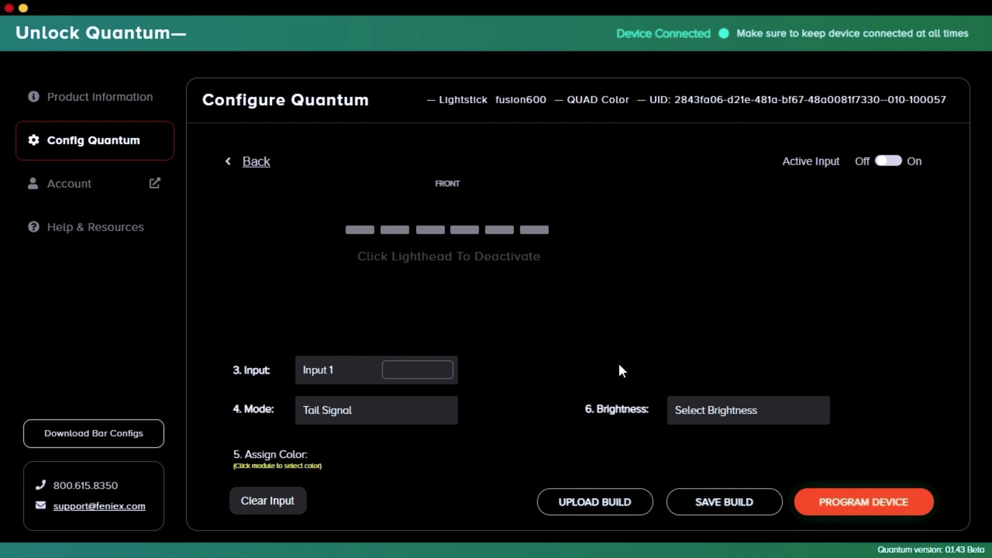
left_click(714, 422)
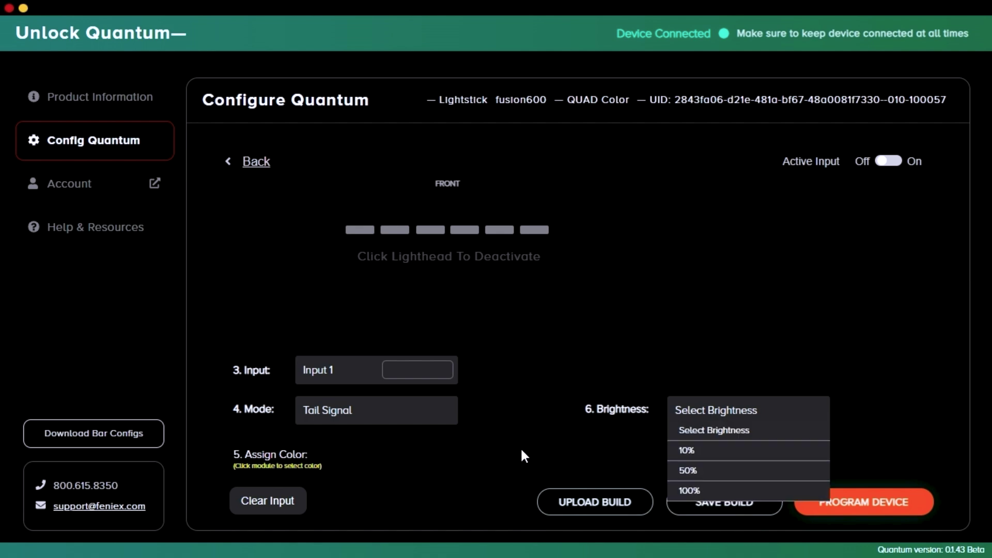
left_click(395, 410)
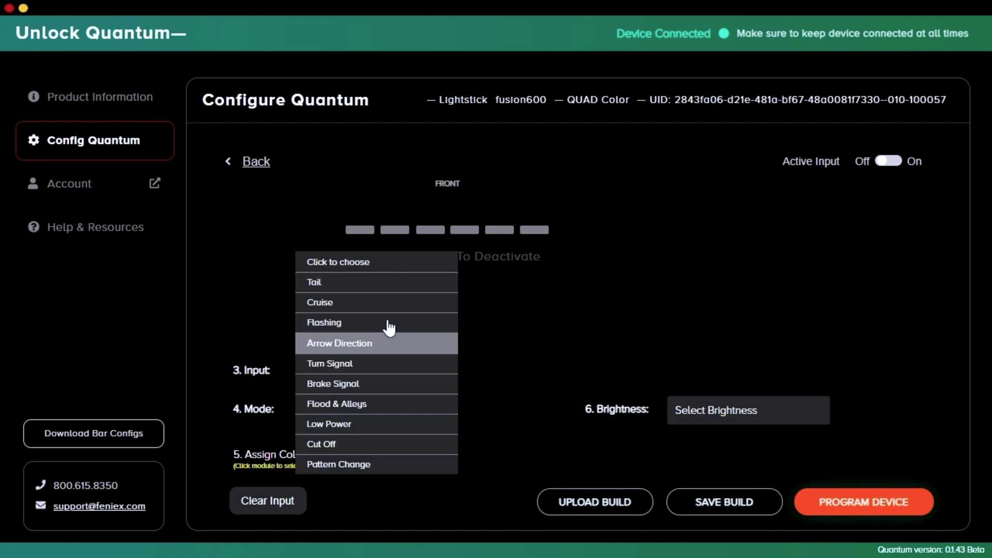
left_click(381, 289)
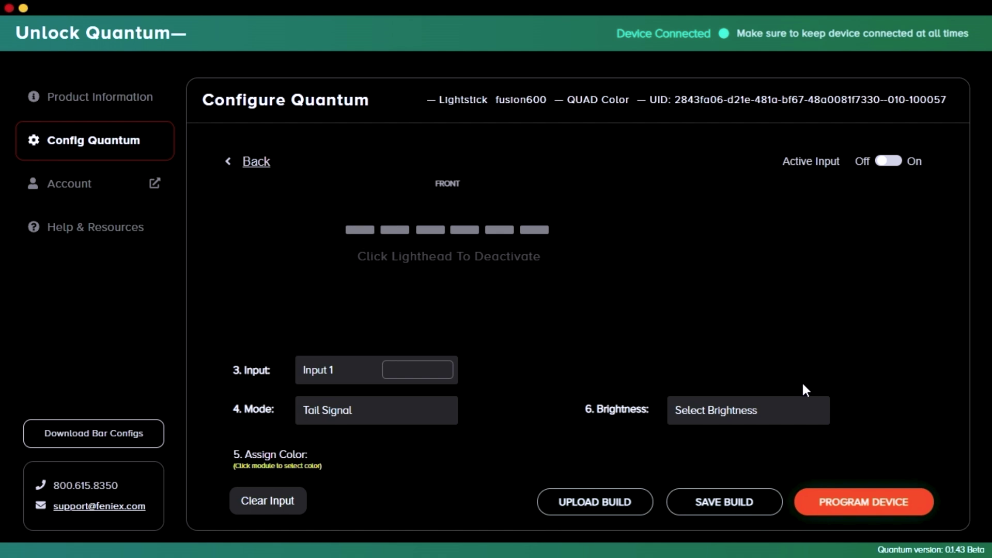
left_click(733, 415)
left_click(710, 461)
Step: Assign red to the two outermost modules for Input 1
left_click(361, 232)
left_click(359, 461)
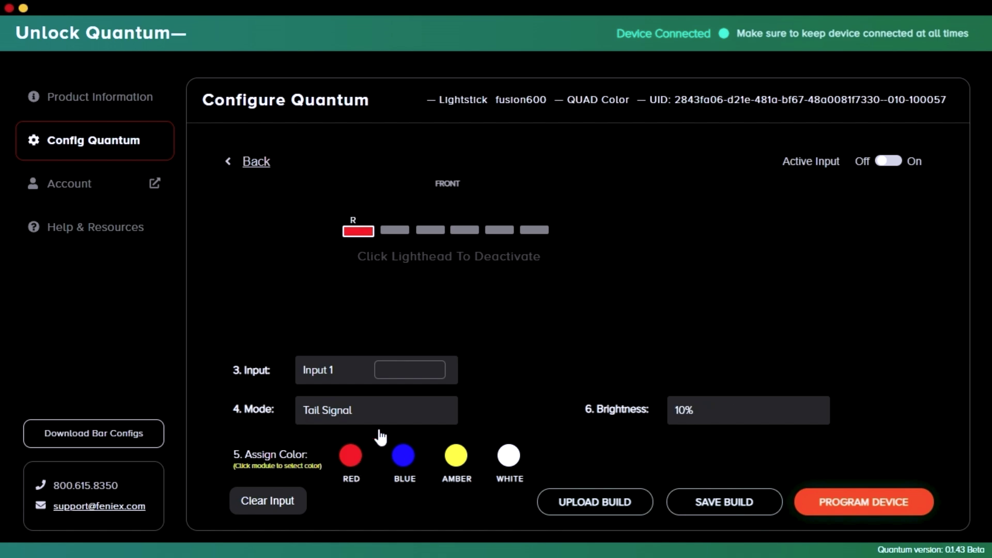
left_click(532, 233)
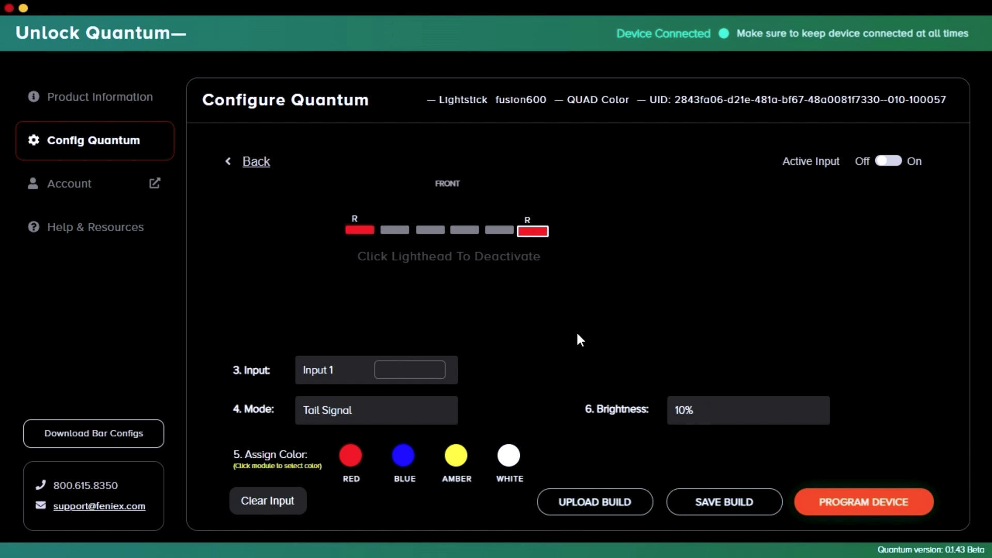
Step: Choose Input 2 and set it to Turn Signal mode with 10% brightness
left_click(339, 374)
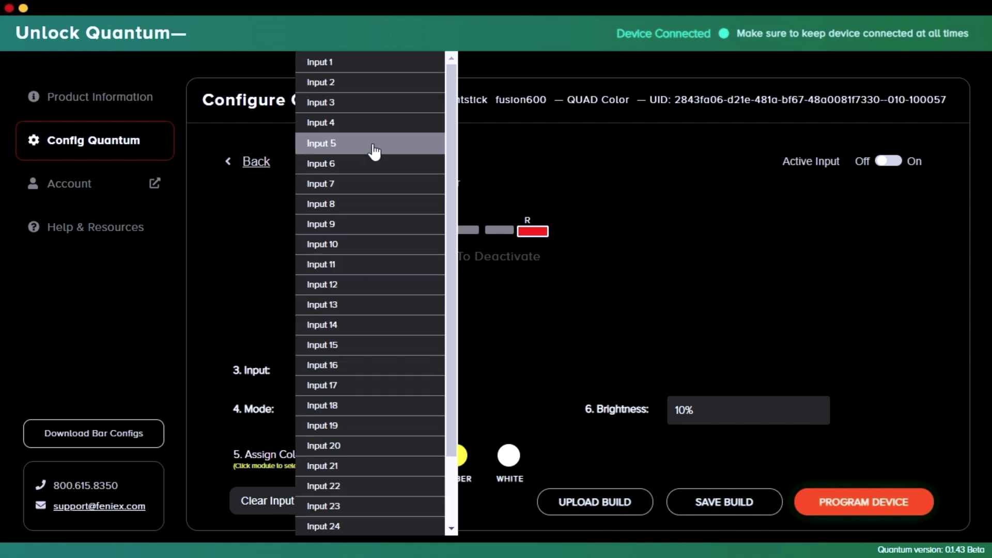
left_click(349, 83)
left_click(362, 373)
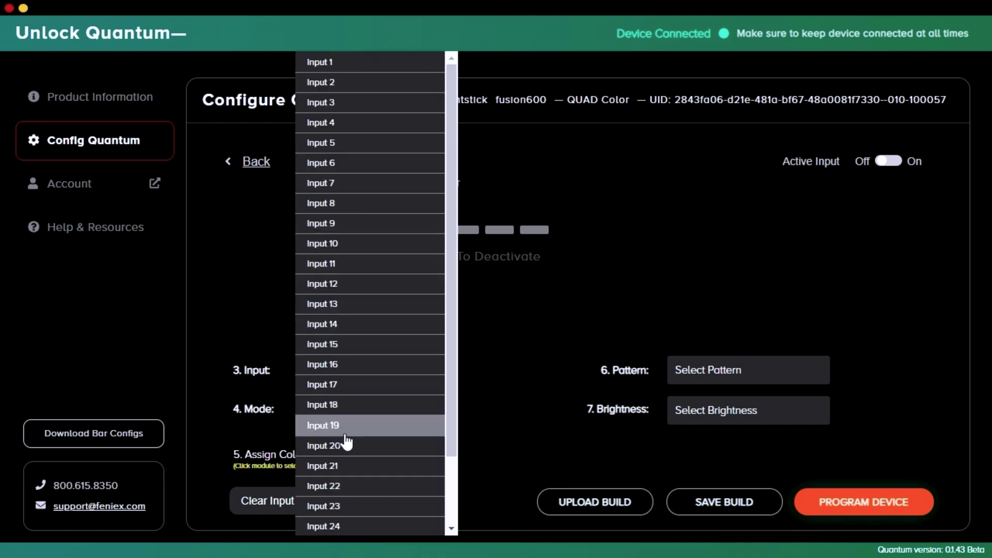
left_click(545, 352)
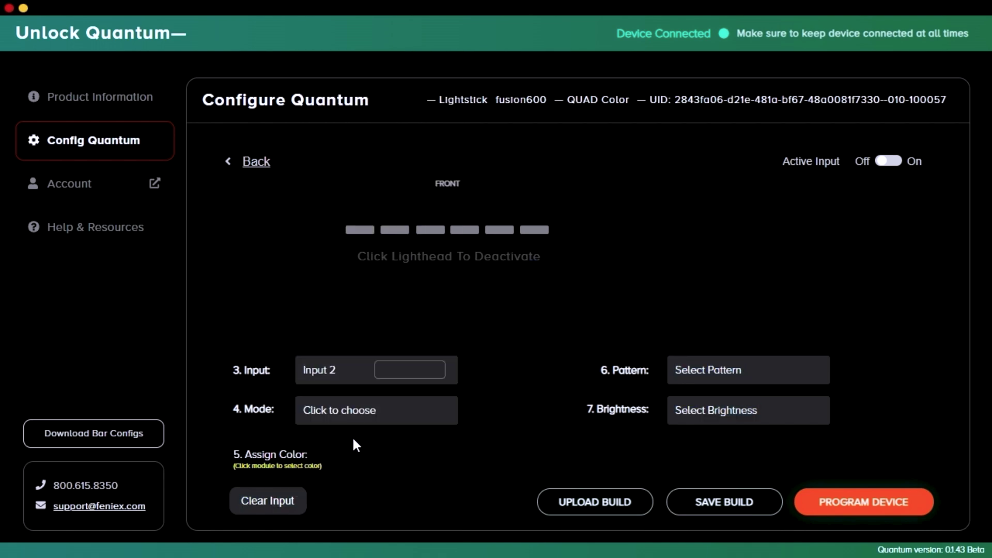
left_click(354, 411)
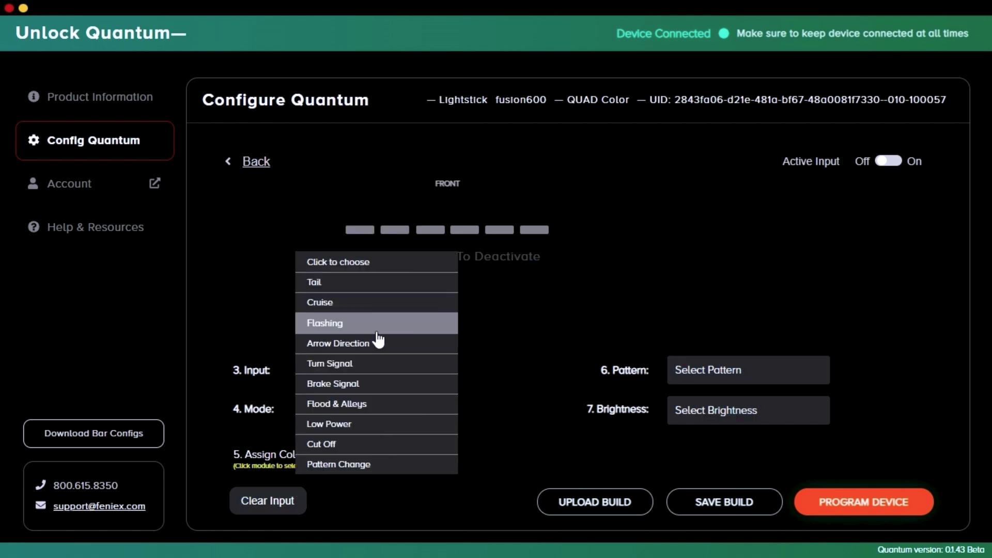
left_click(379, 366)
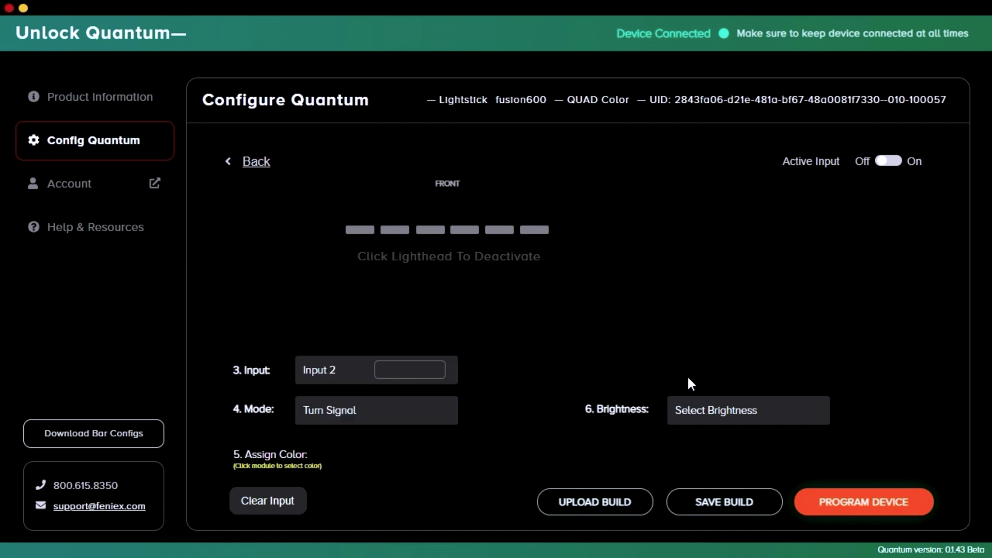
left_click(720, 410)
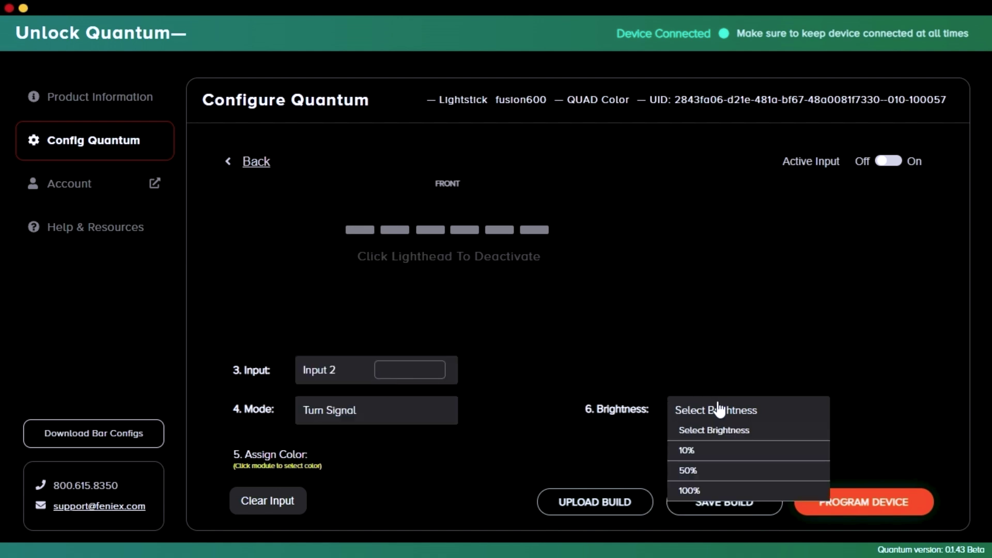
left_click(710, 456)
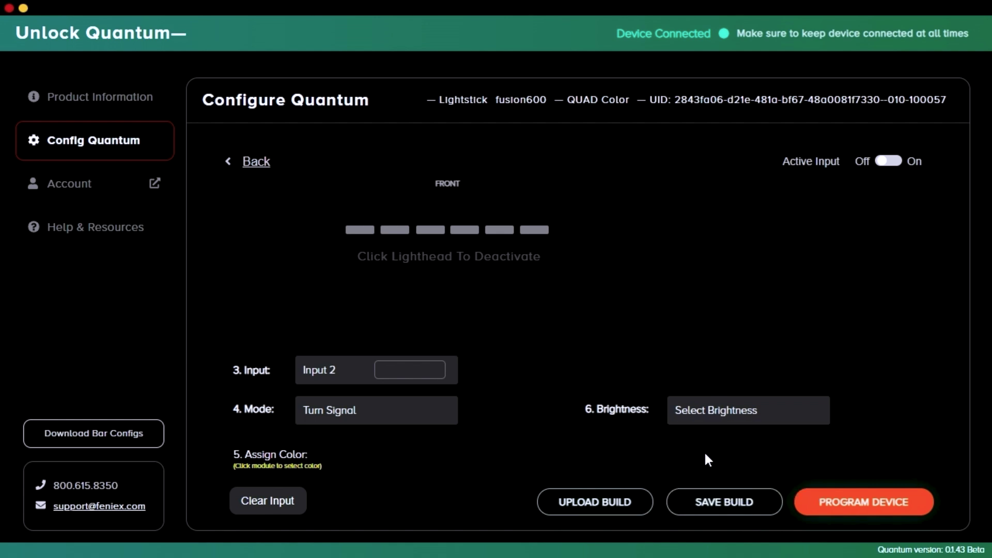
Step: Assign amber to the two center modules for Input 2
left_click(428, 235)
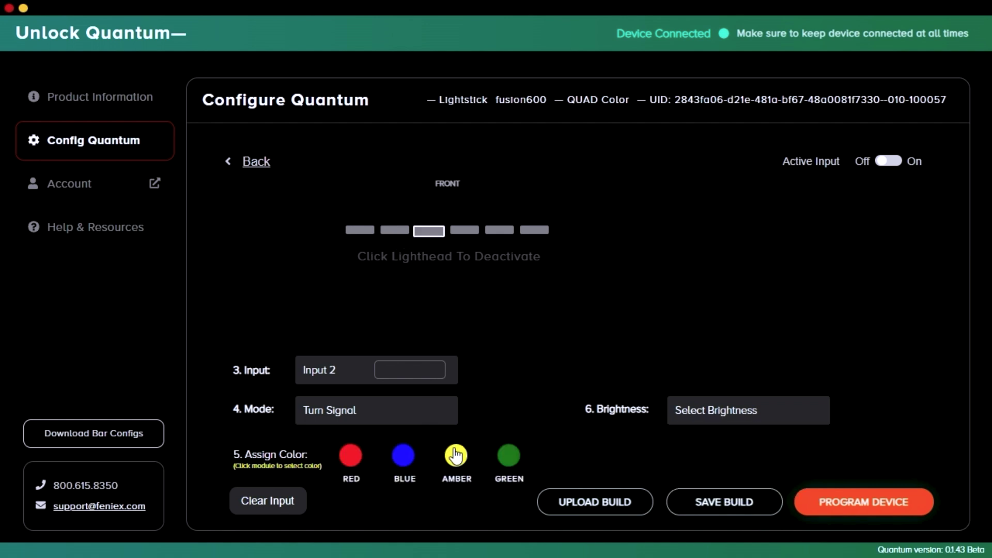
left_click(456, 455)
left_click(463, 231)
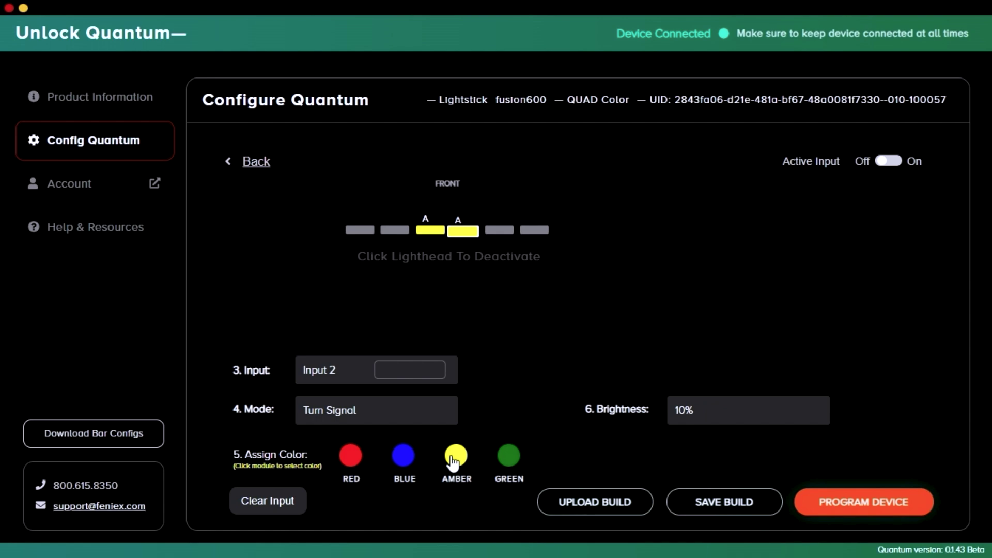
Step: Choose Input 3 and set its mode to Flashing
left_click(352, 424)
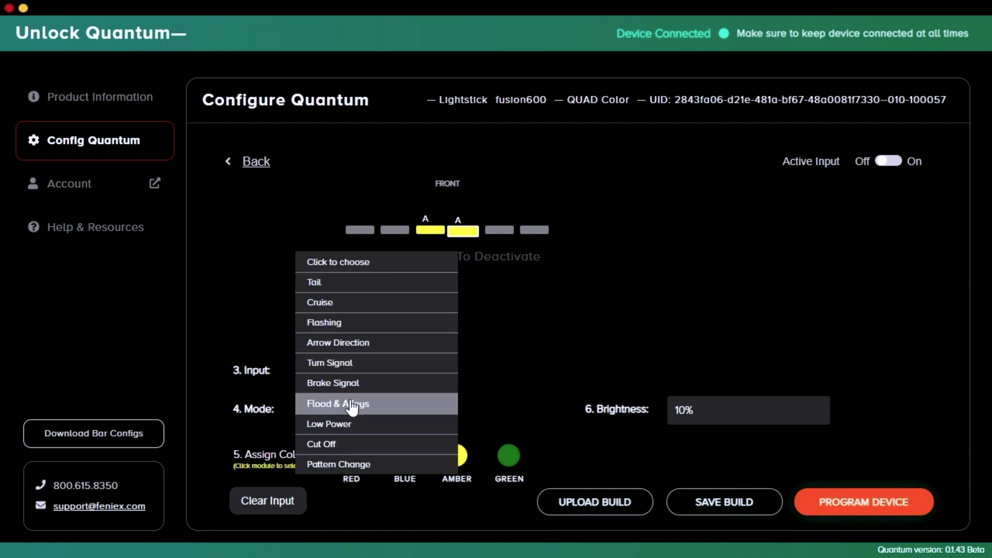
left_click(352, 325)
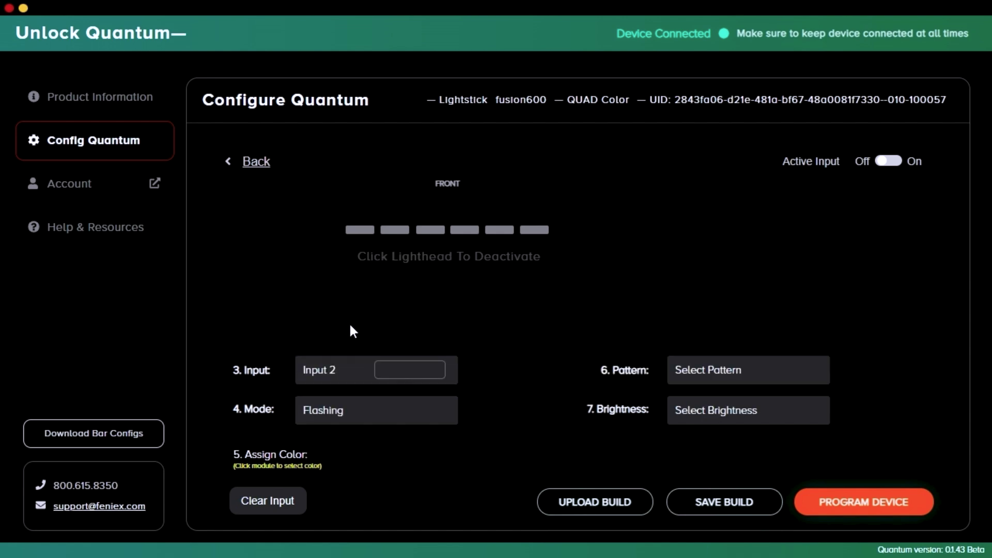
left_click(334, 373)
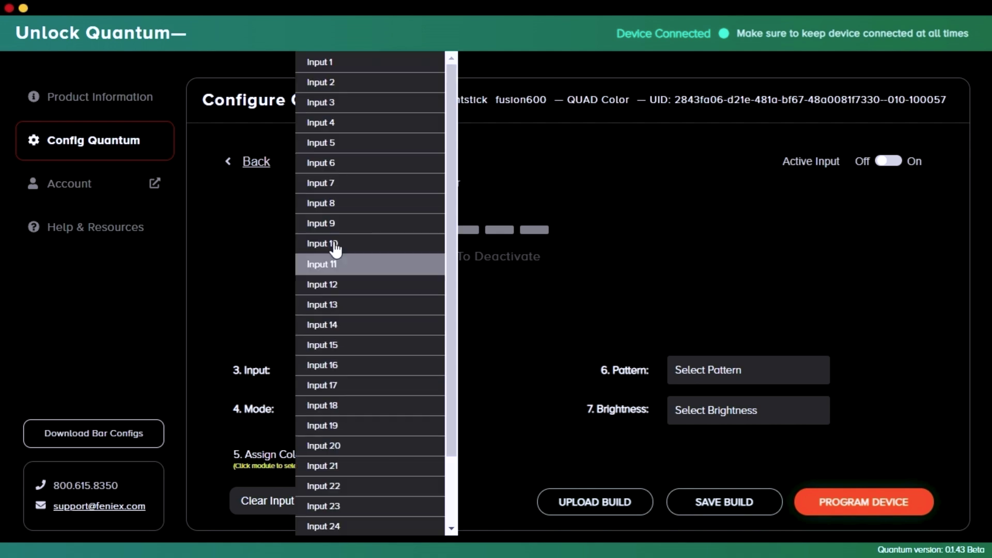
left_click(344, 106)
left_click(345, 410)
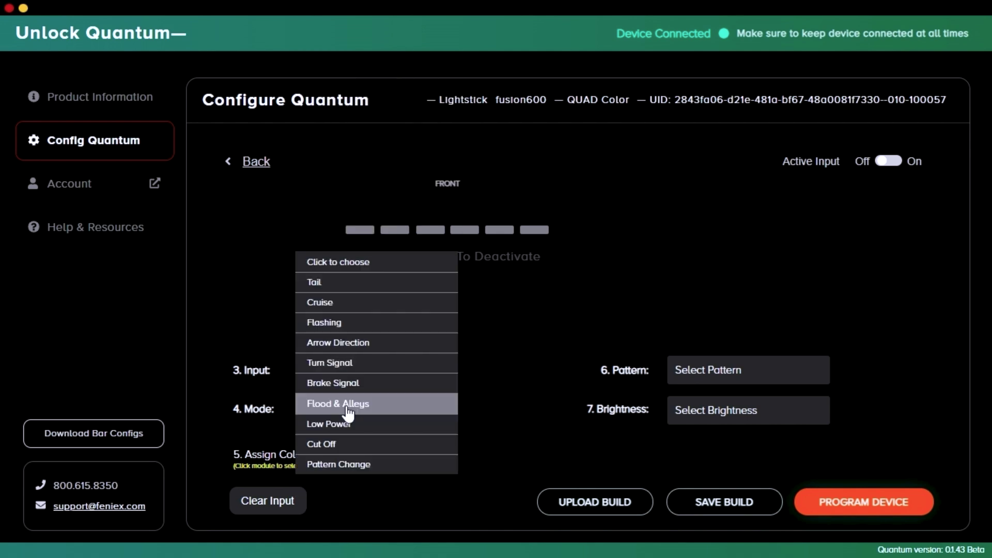
left_click(354, 327)
left_click(725, 382)
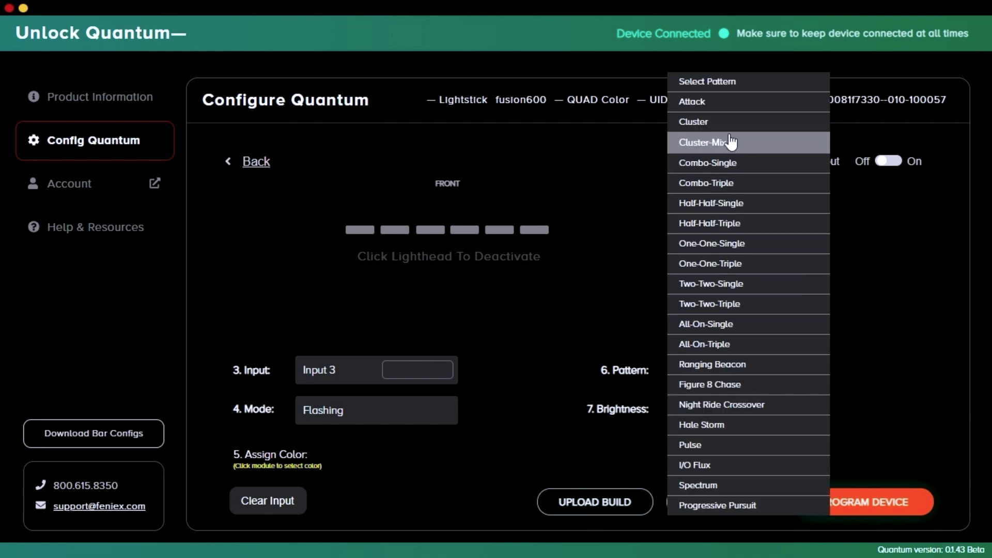
key("Escape")
left_click(713, 417)
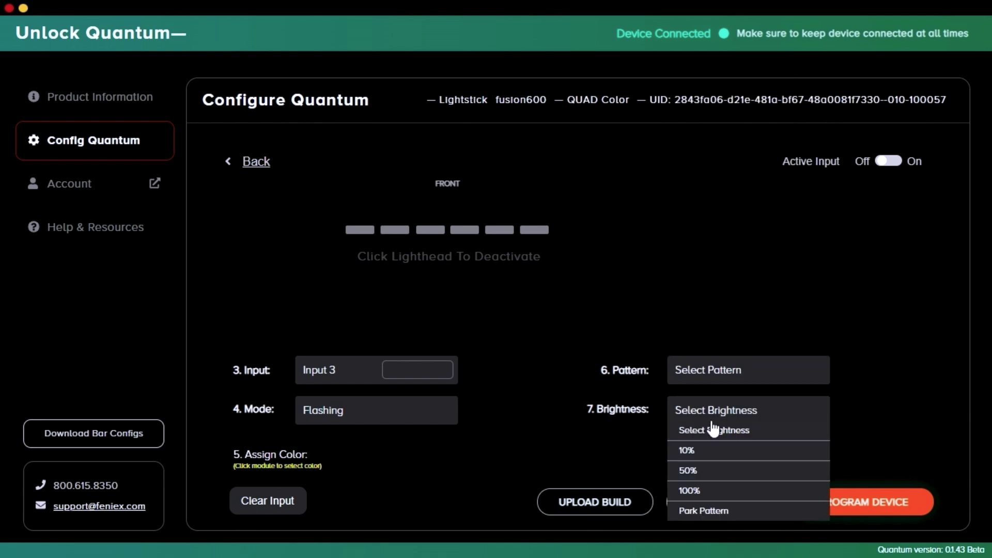
key("Escape")
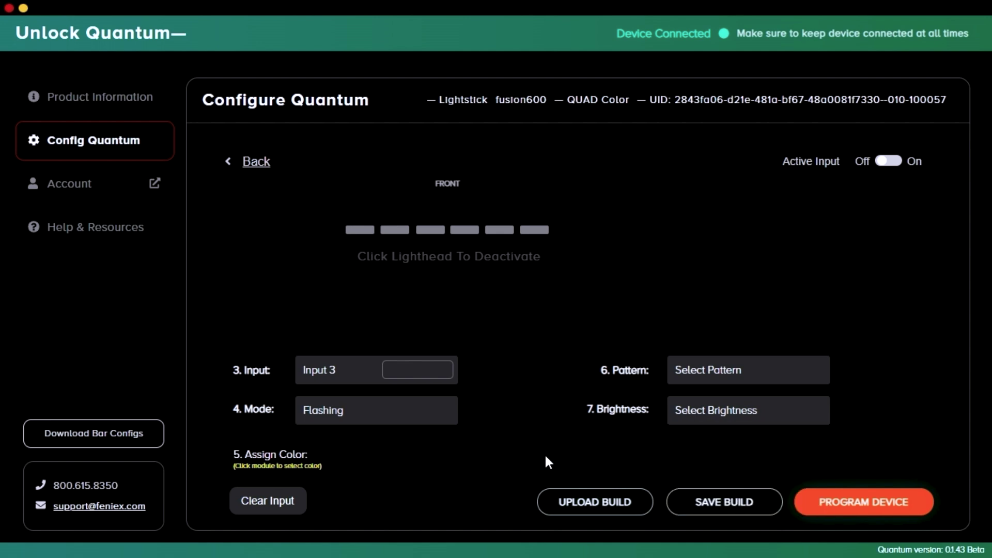
Step: For Input 3, assign red to the first module and red, blue, amber and green to the second module
left_click(364, 231)
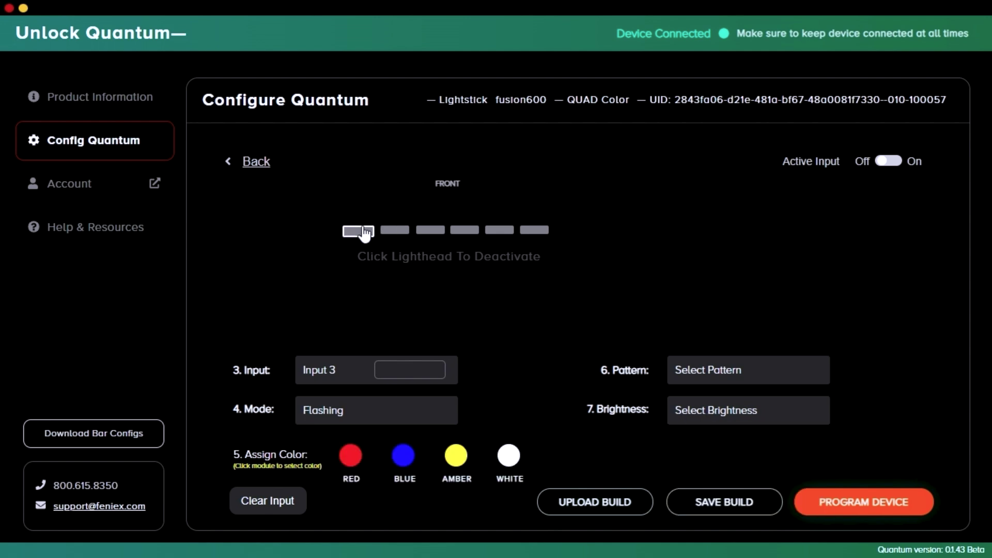
left_click(352, 465)
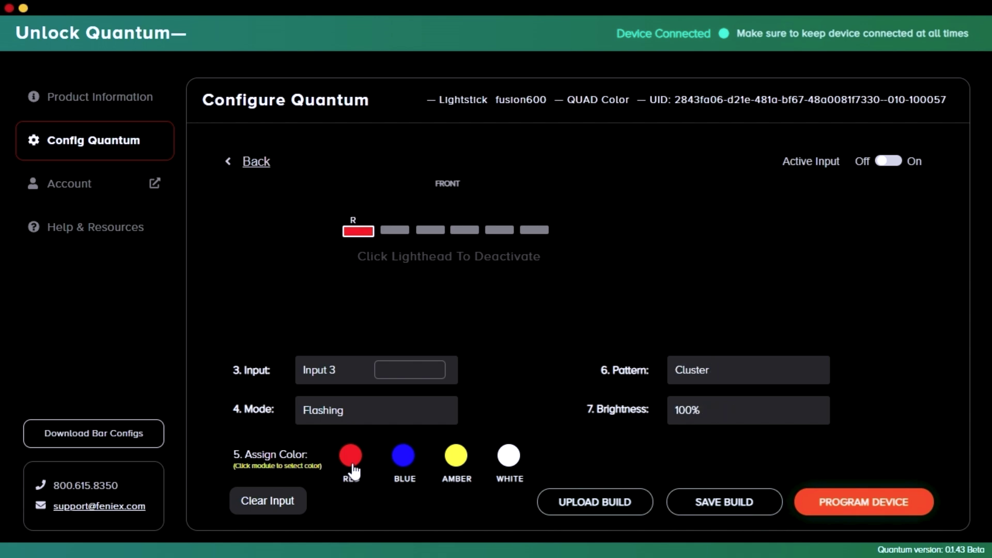
left_click(398, 233)
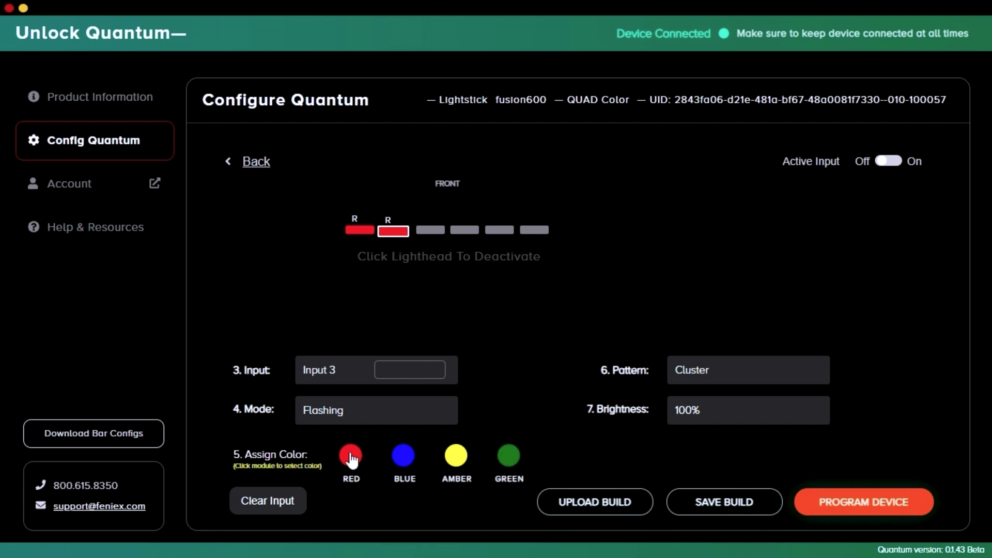
left_click(404, 459)
left_click(456, 460)
left_click(509, 460)
Step: Assign red, blue, amber and green to the third, fourth and fifth modules for Input 3
left_click(431, 230)
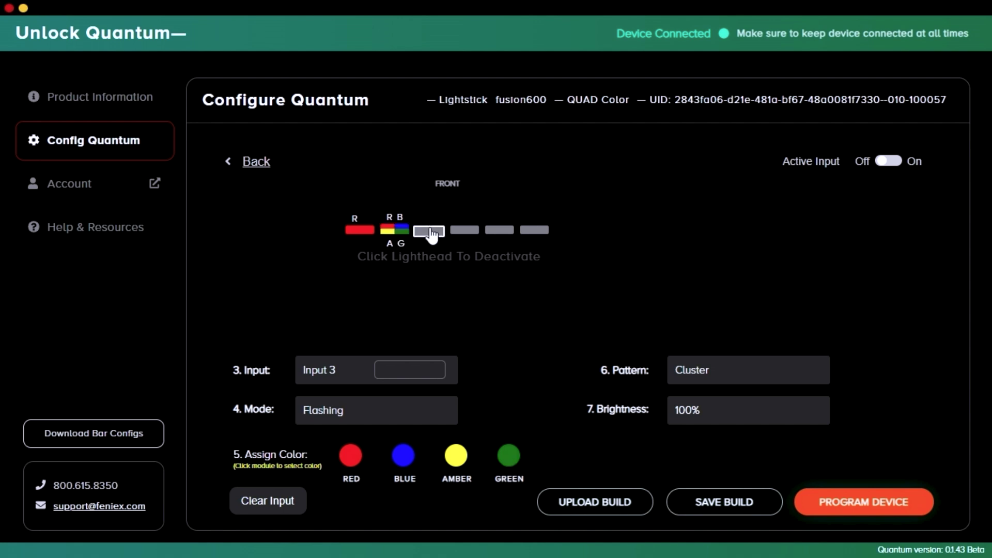
left_click(465, 234)
left_click(497, 233)
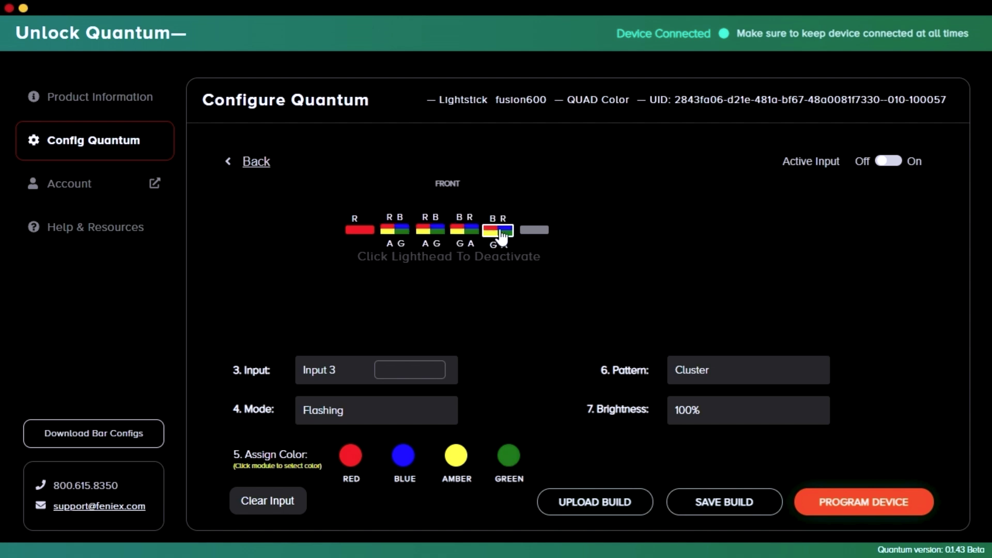
Step: Assign red, blue and amber to the sixth module, and remove amber and blue so only red is assigned
left_click(533, 233)
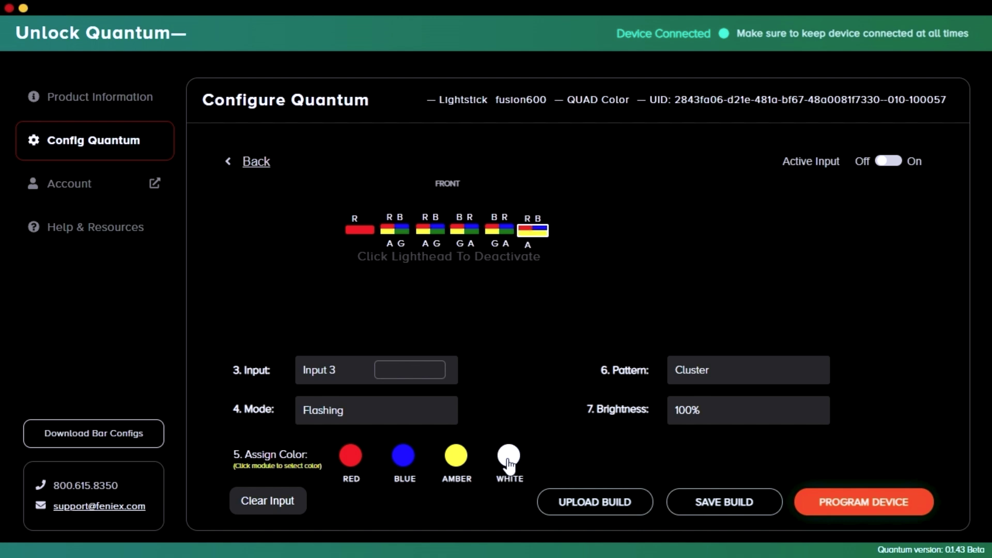
left_click(451, 458)
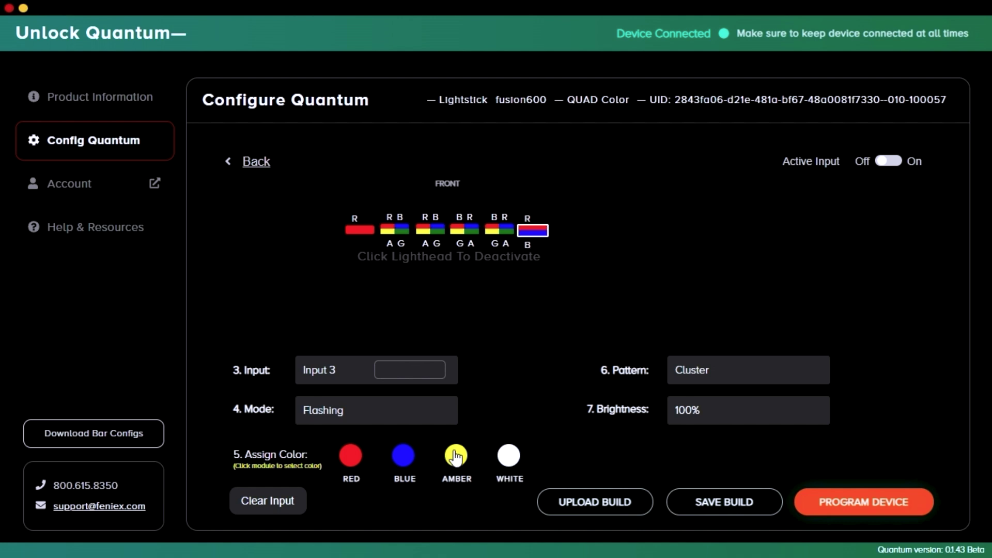
left_click(404, 456)
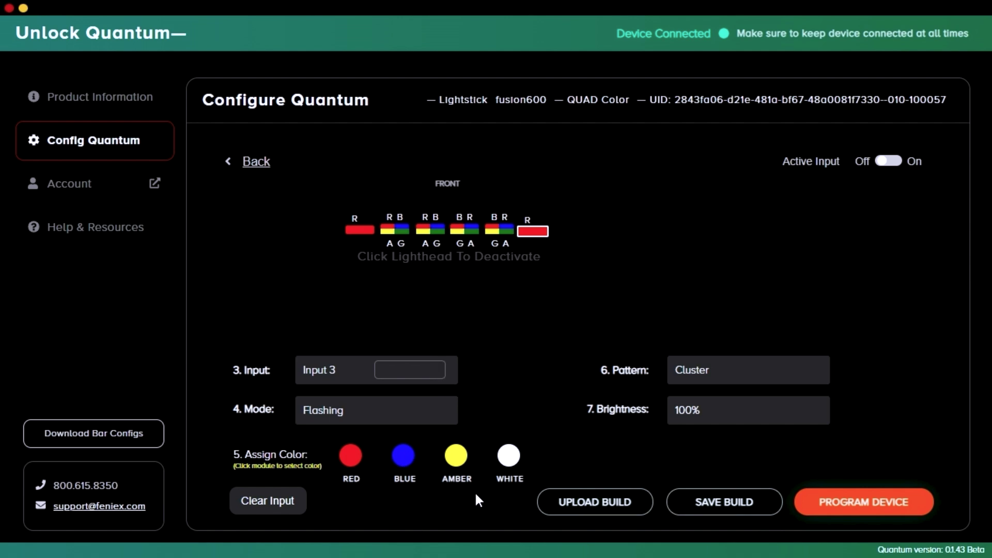
Step: Clear the colors of the fifth and sixth modules, and reassign red, blue, amber and green to the fifth module
left_click(500, 235)
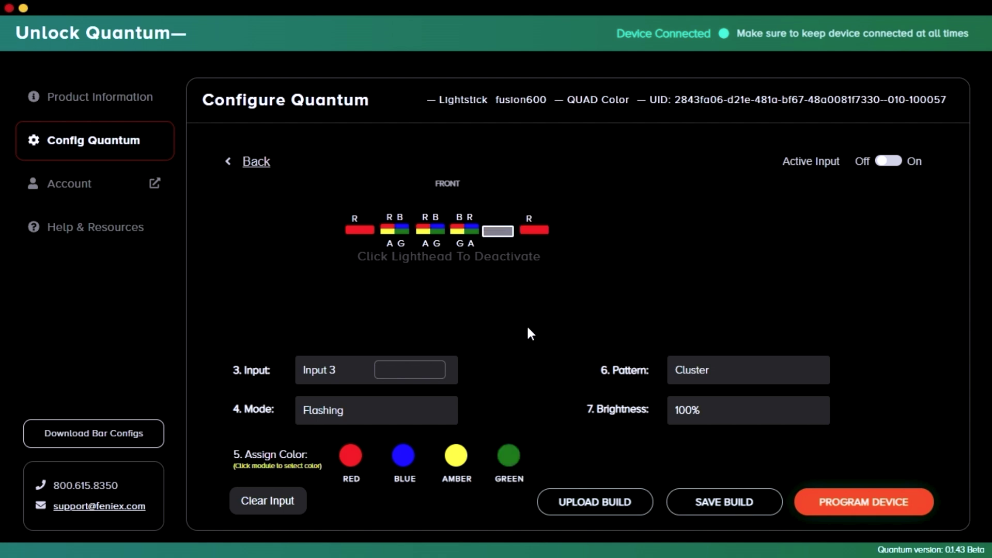
left_click(544, 236)
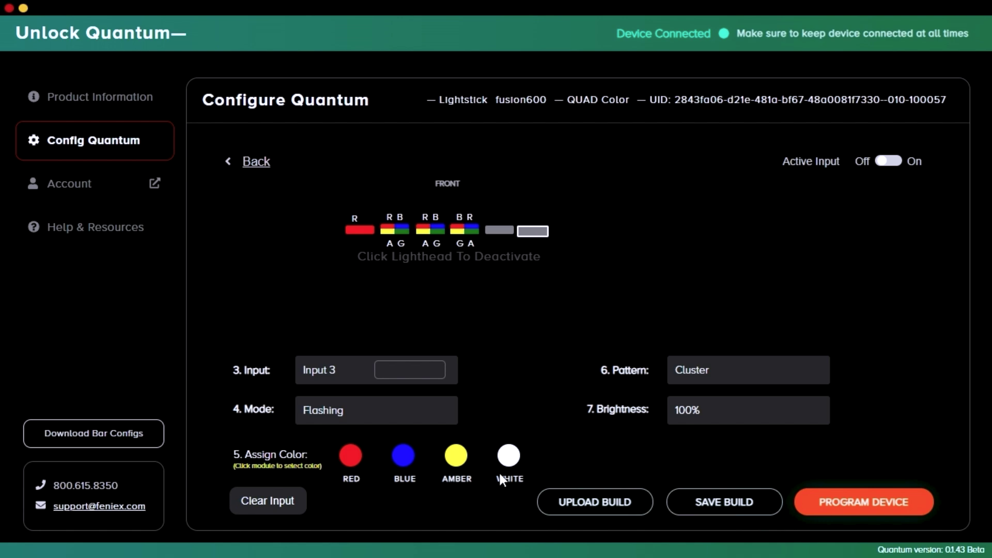
left_click(506, 228)
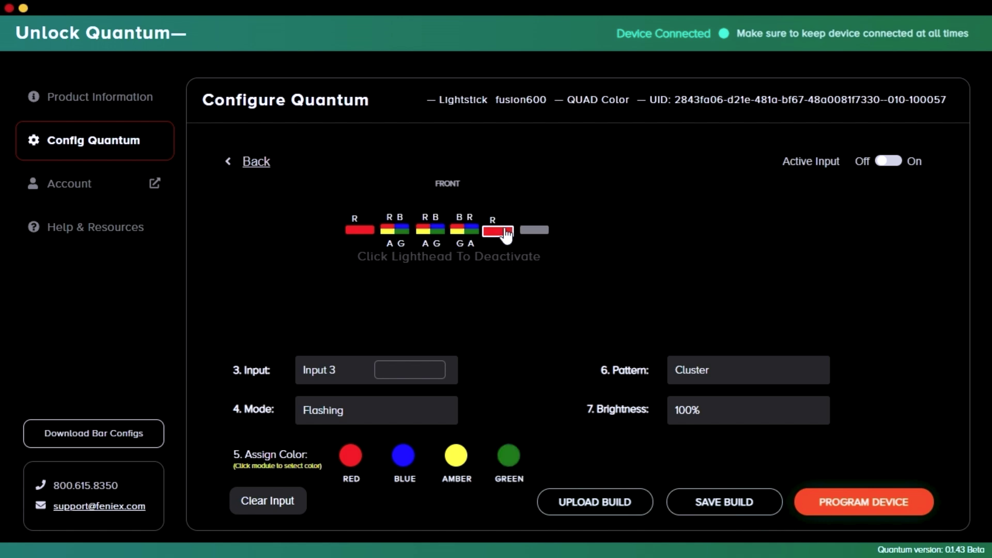
left_click(404, 455)
left_click(509, 456)
left_click(353, 459)
left_click(455, 458)
Step: Assign only blue to the sixth module for Input 3, deselecting red and amber
left_click(535, 232)
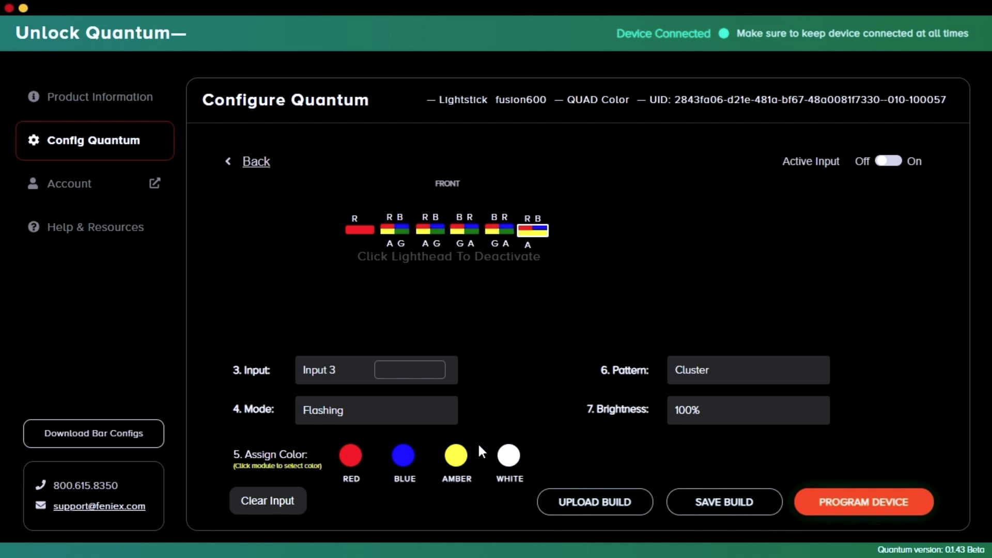
left_click(350, 457)
left_click(457, 455)
Step: Program the device with the configured inputs and turn Active Input on for Input 3
left_click(852, 503)
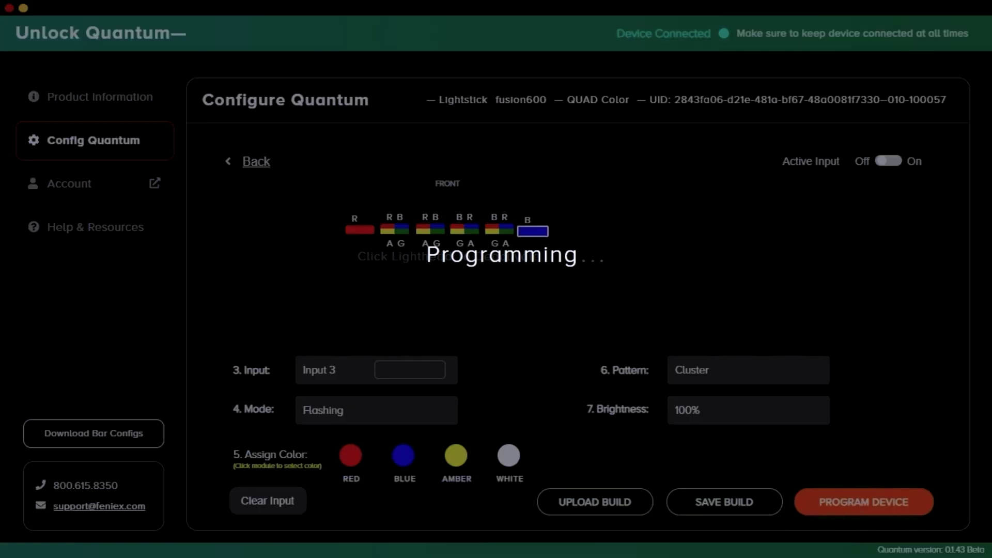
left_click(898, 164)
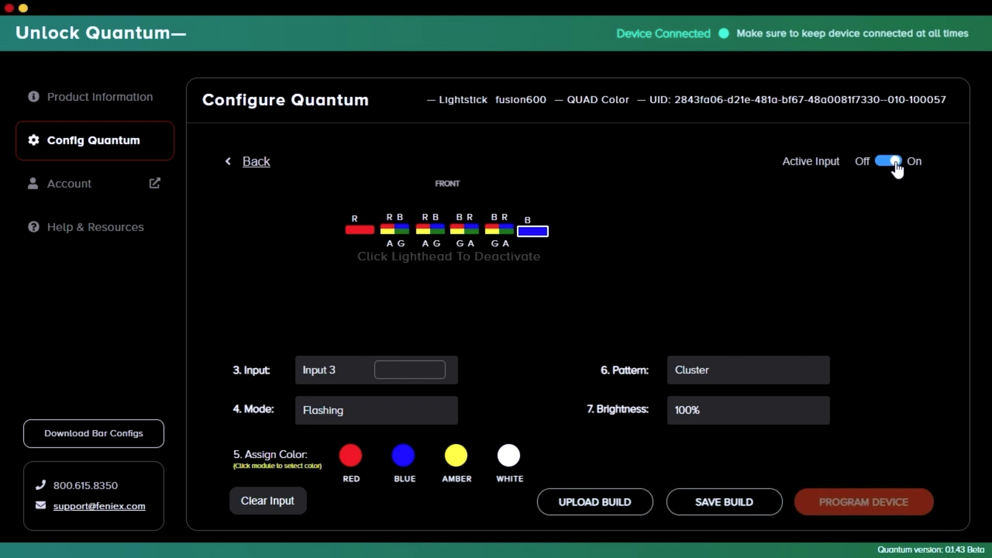